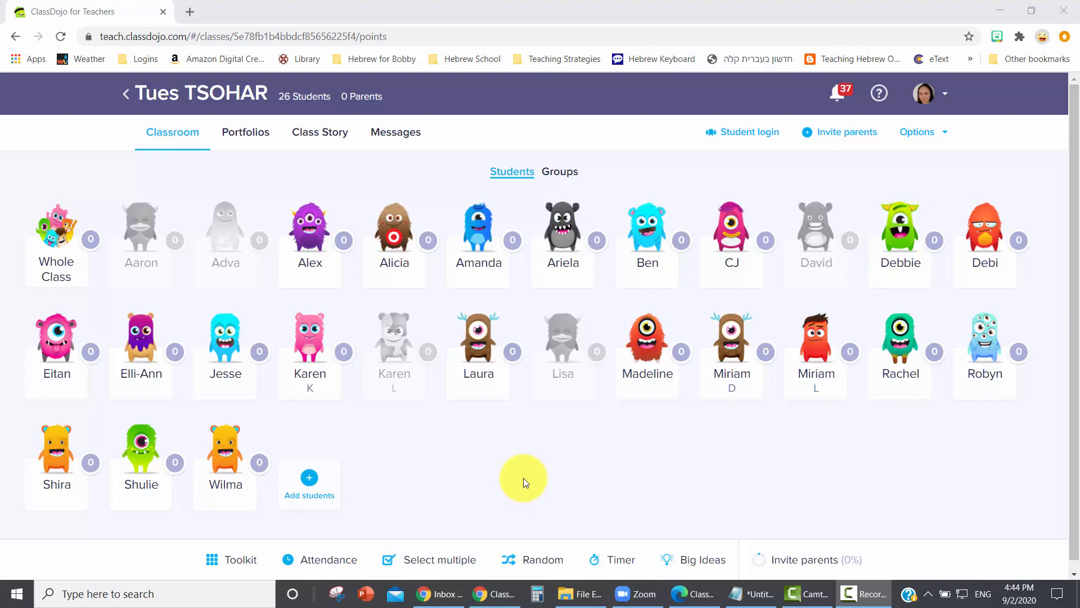
- Create a new activity in the class portfolios with Drawing as the response type
{"action": "left_click", "coordinate": [250, 135]}
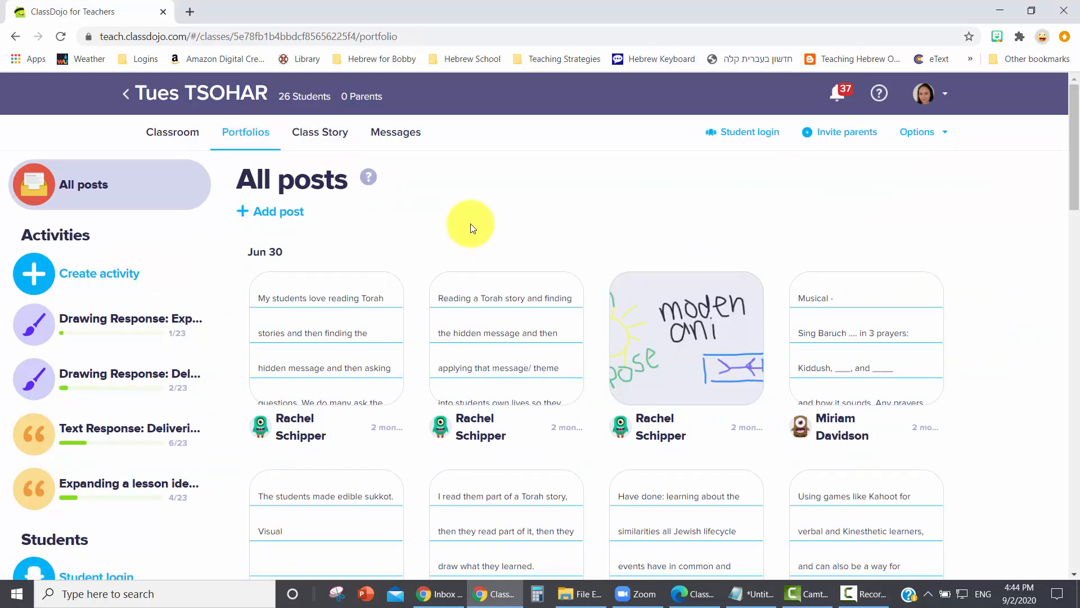
{"action": "left_click", "coordinate": [33, 281]}
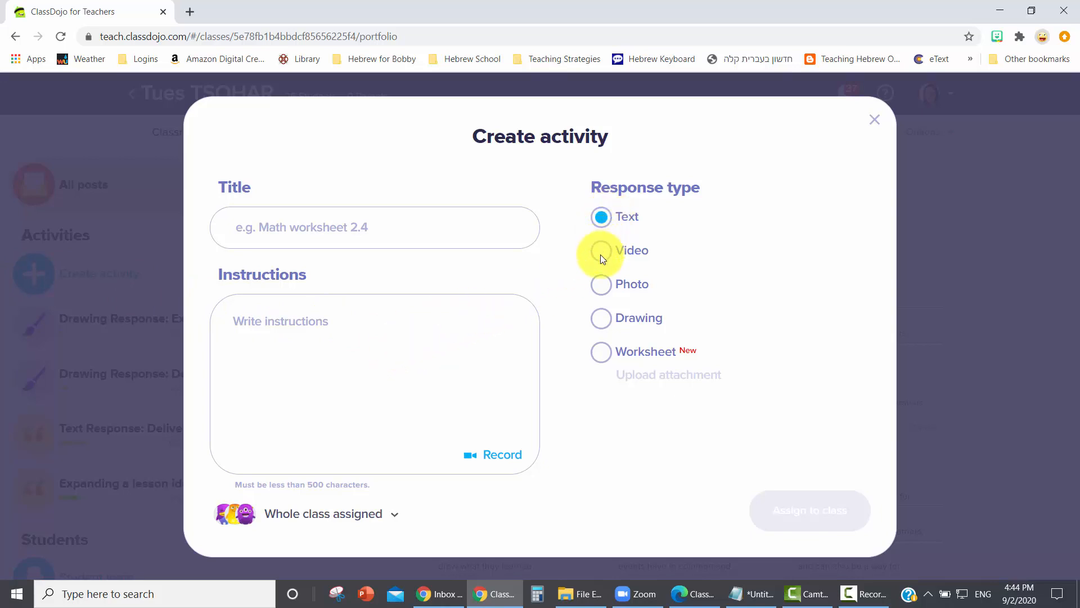
{"action": "left_click", "coordinate": [602, 355]}
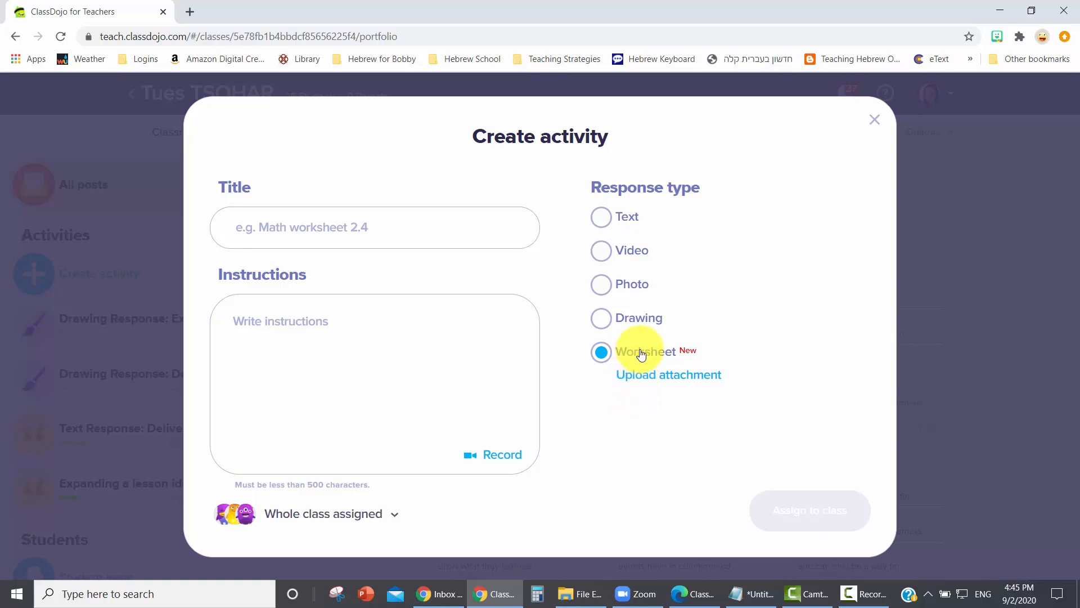
{"action": "left_click", "coordinate": [608, 318]}
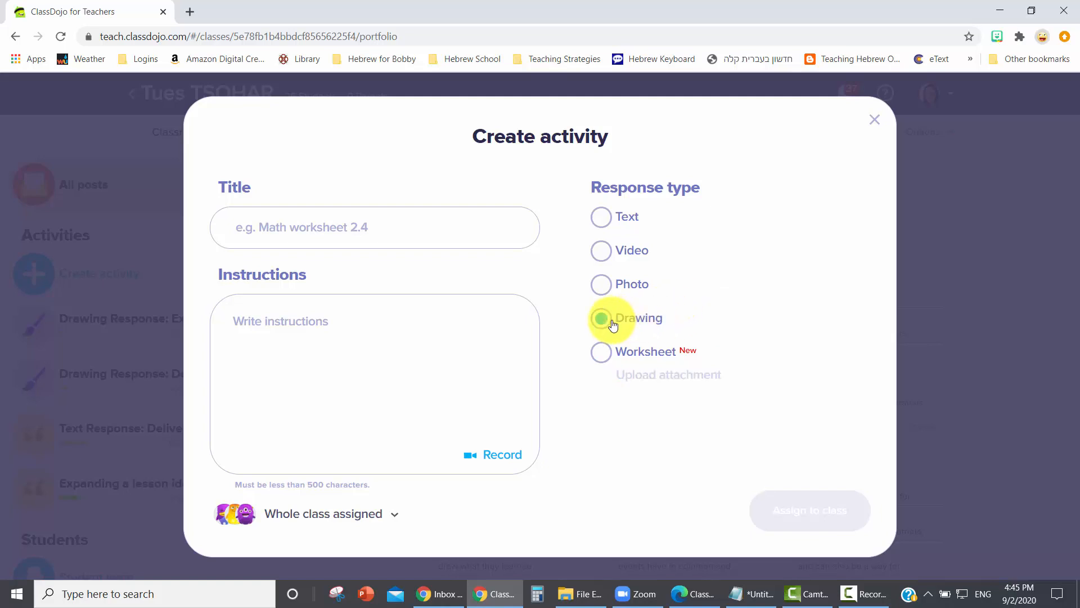
- Title the activity "Seder Plate" and set its instructions to "Draw and label the objects on a seder plate.", copying both texts from the open notes file
{"action": "left_click", "coordinate": [890, 0]}
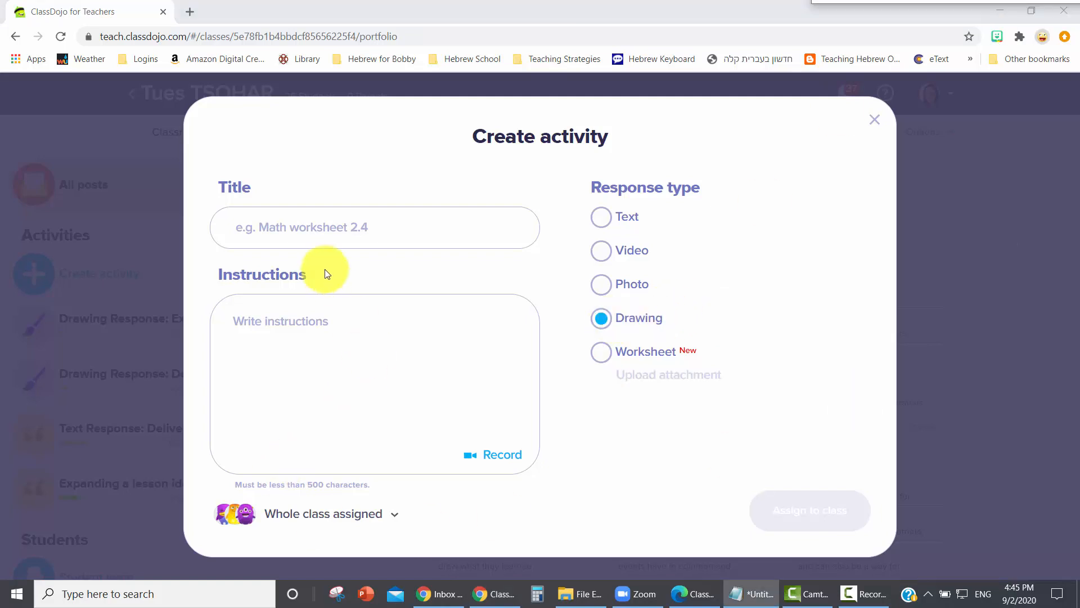
{"action": "left_click", "coordinate": [313, 231]}
{"action": "type", "text": "Seder Plate"}
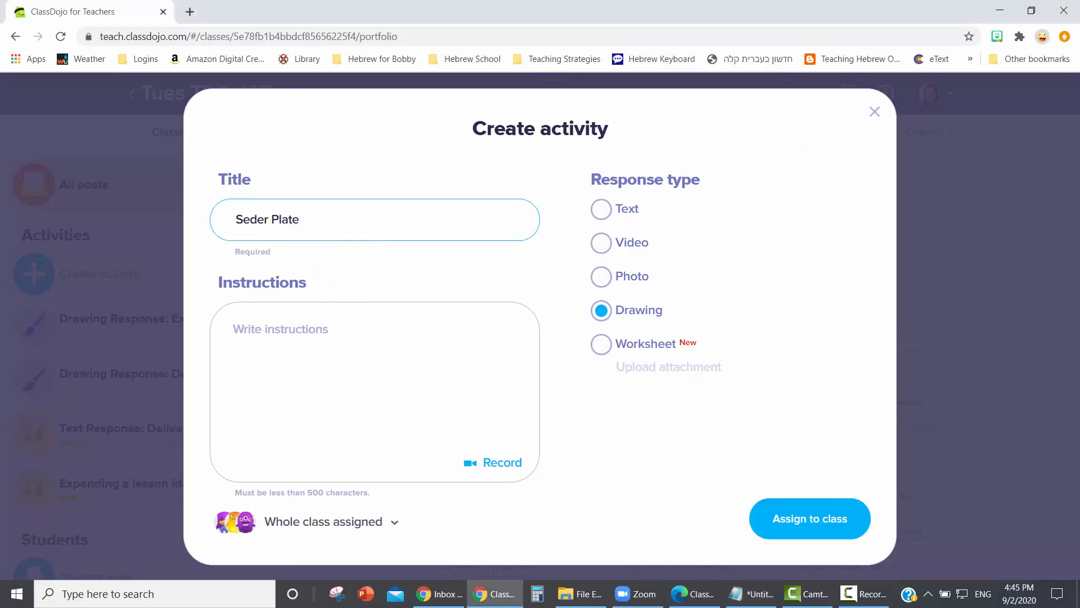
{"action": "key", "text": "alt+Tab"}
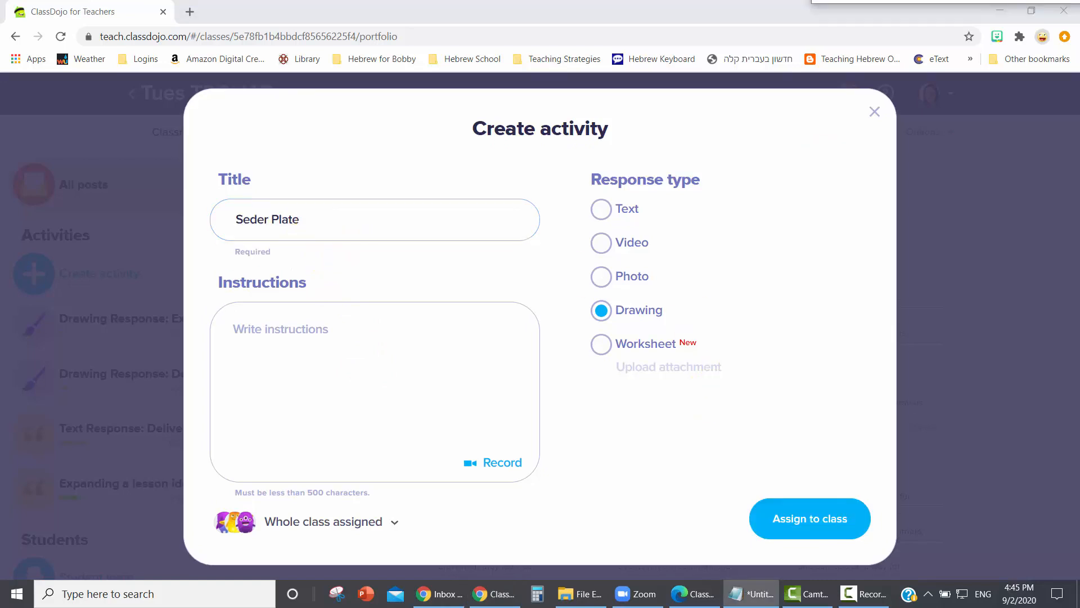
{"action": "left_click", "coordinate": [331, 352]}
{"action": "type", "text": "Draw and label the objects on a seder plate."}
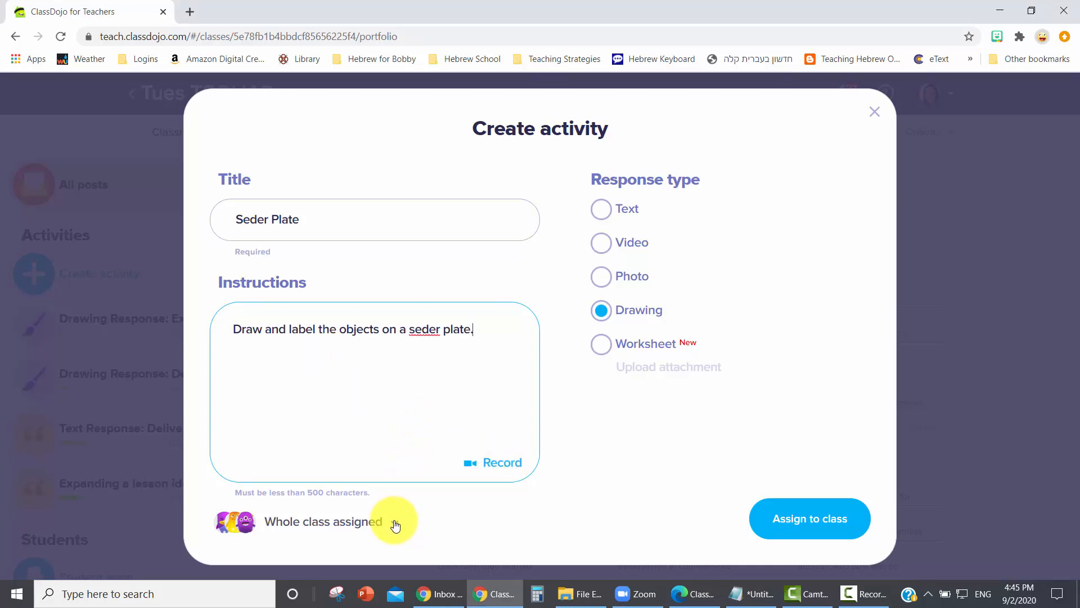
- Limit the activity to the first individual student instead of the whole class and assign it
{"action": "left_click", "coordinate": [395, 524]}
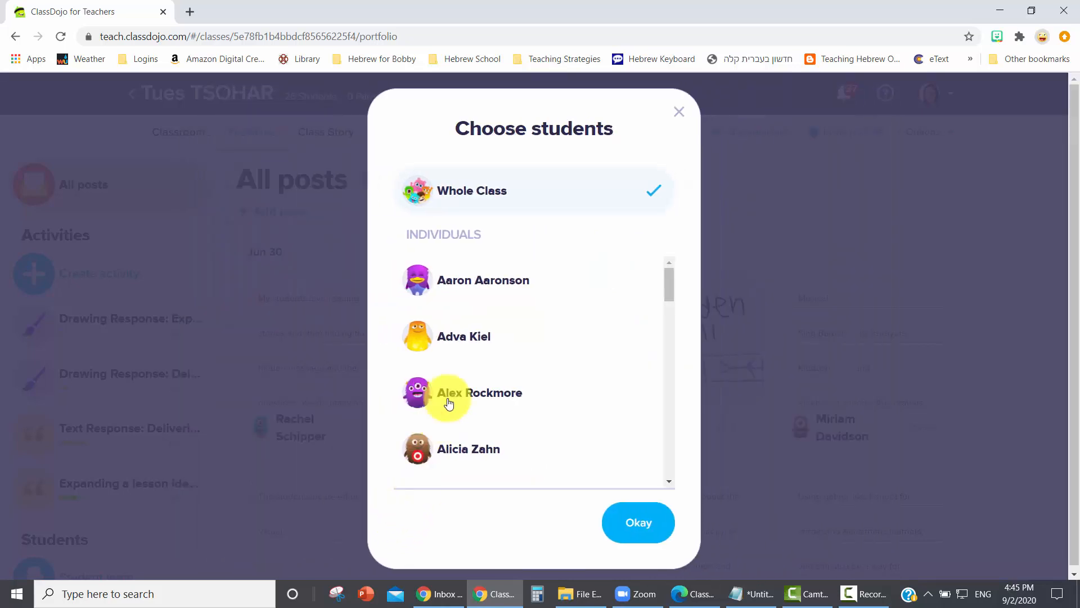
{"action": "scroll", "coordinate": [482, 341], "scroll_direction": "down", "scroll_amount": 3}
{"action": "scroll", "coordinate": [482, 337], "scroll_direction": "up", "scroll_amount": 3}
{"action": "left_click", "coordinate": [475, 281]}
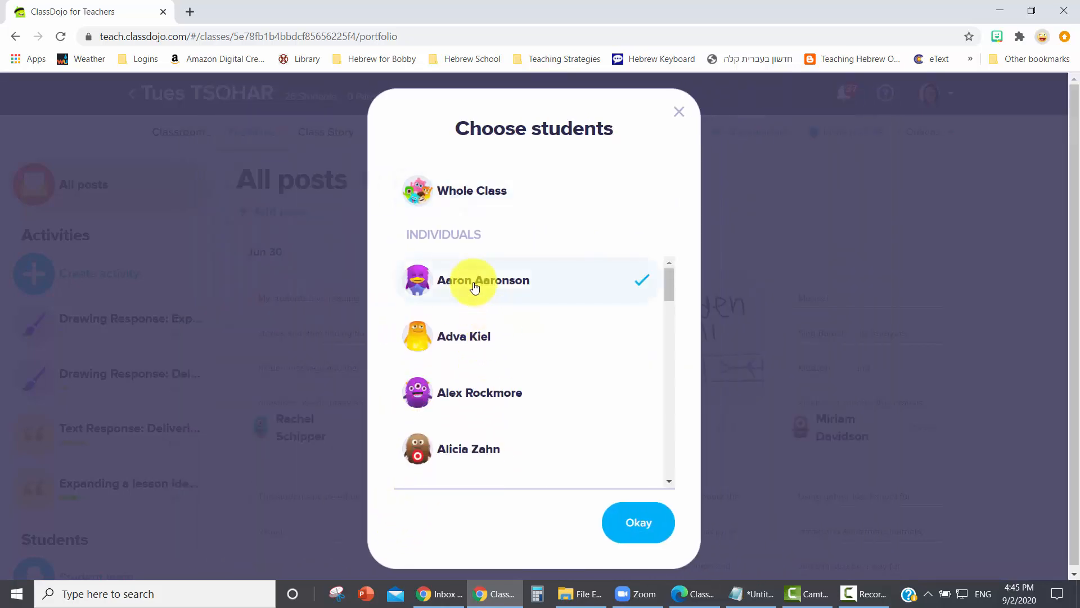
{"action": "left_click", "coordinate": [630, 523]}
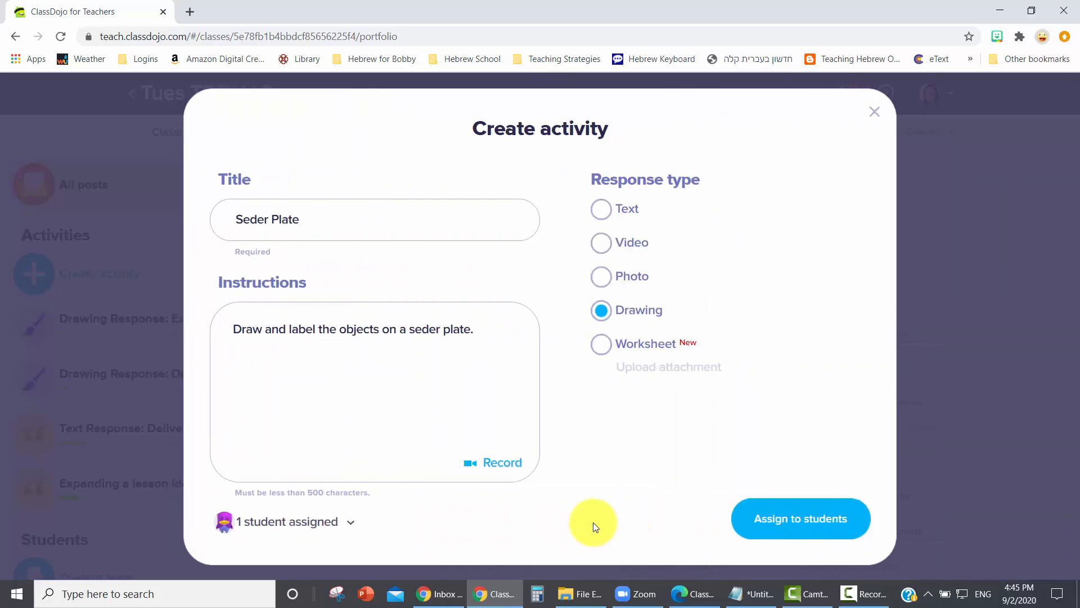
{"action": "left_click", "coordinate": [801, 544]}
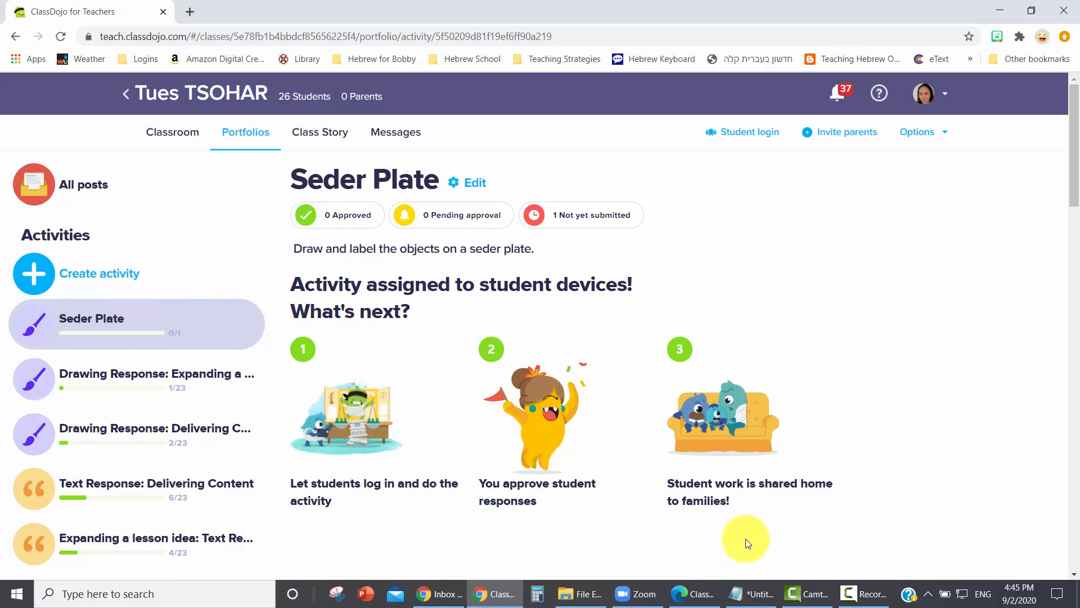
- Switch to the student's ClassDojo window, reload the home page and start the Seder Plate assignment
{"action": "mouse_move", "coordinate": [696, 601]}
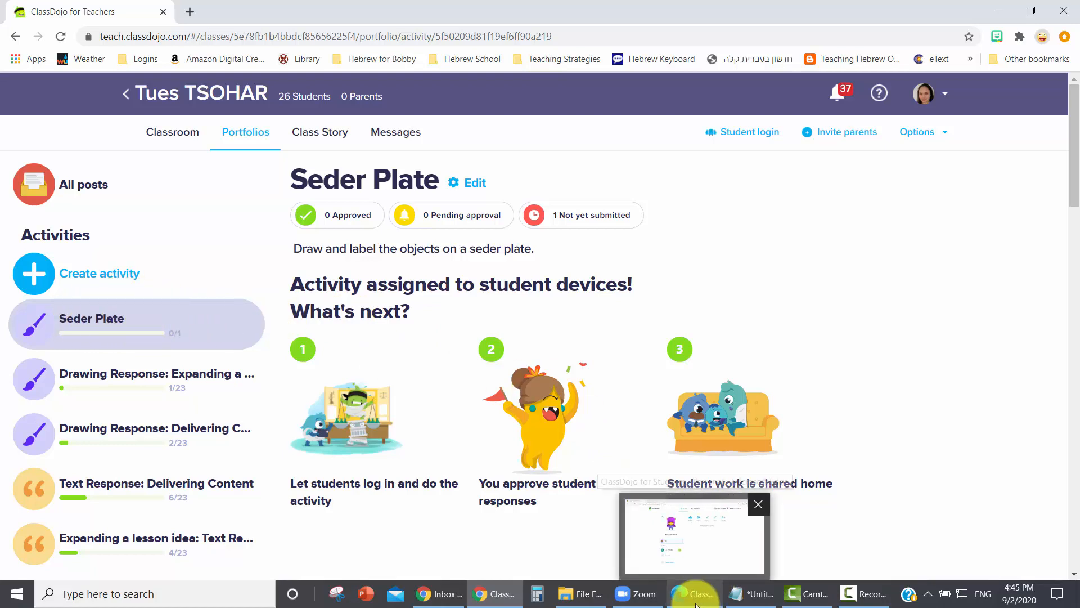
{"action": "left_click", "coordinate": [691, 595]}
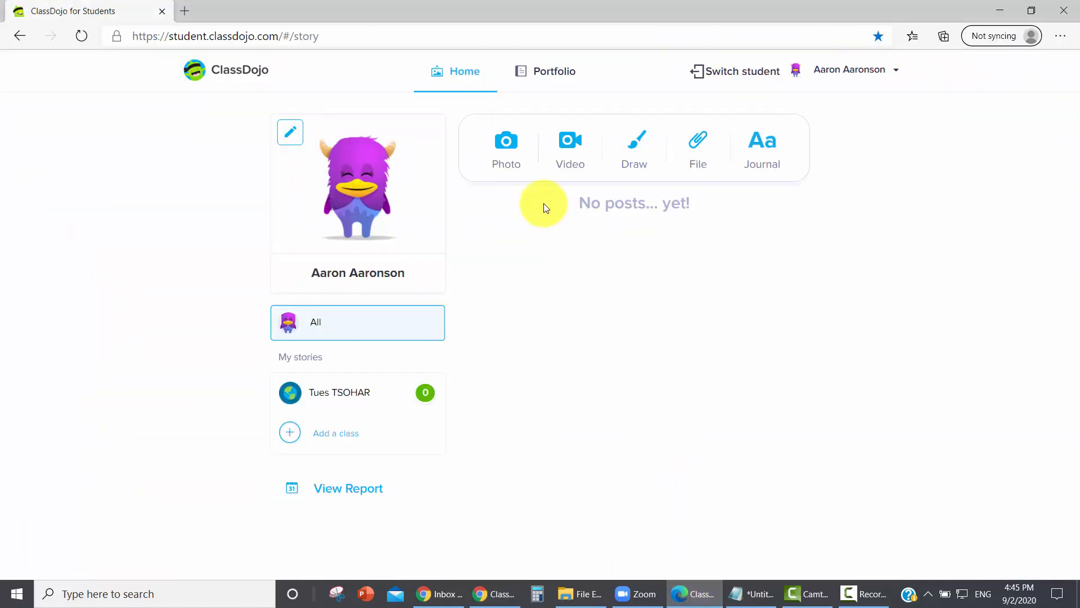
{"action": "left_click", "coordinate": [380, 37]}
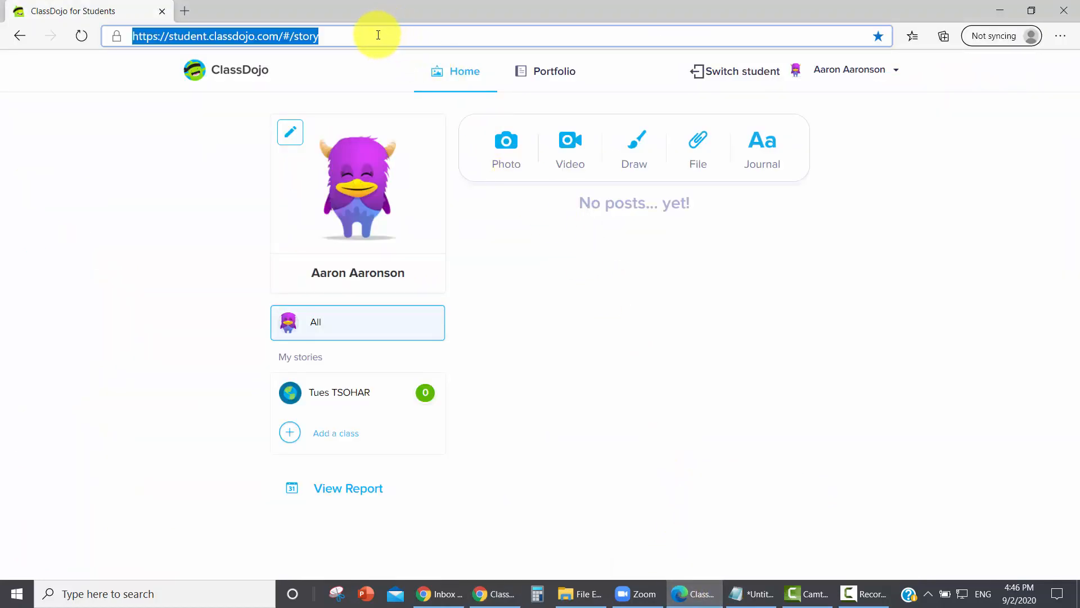
{"action": "key", "text": "Return"}
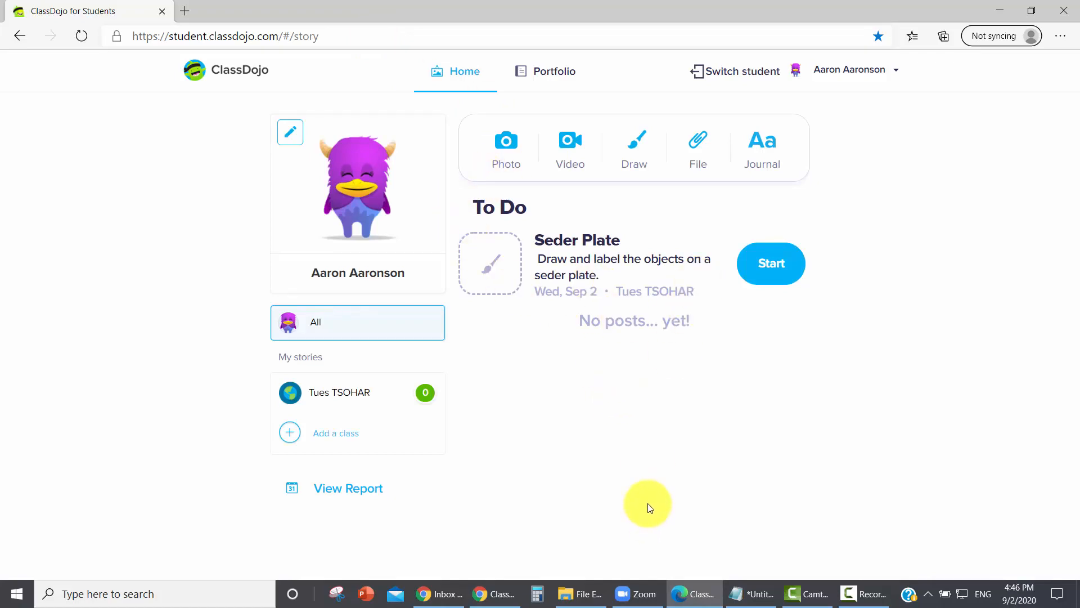
{"action": "left_click", "coordinate": [772, 265]}
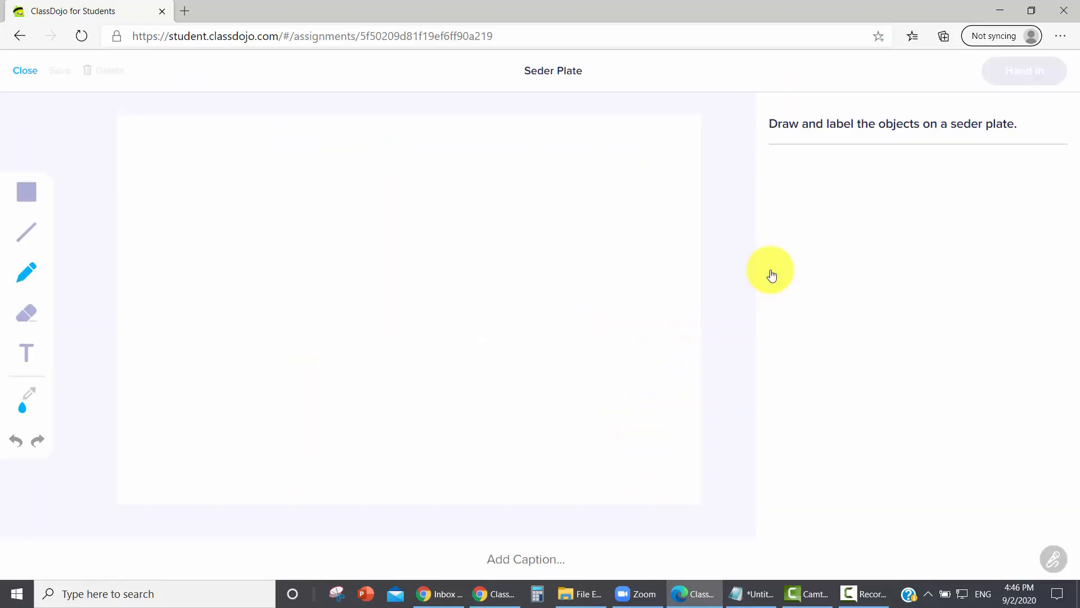
- Draw a large blue freehand oval in the middle of the canvas with the pencil as the plate outline
{"action": "left_click", "coordinate": [25, 284]}
{"action": "left_click", "coordinate": [127, 275]}
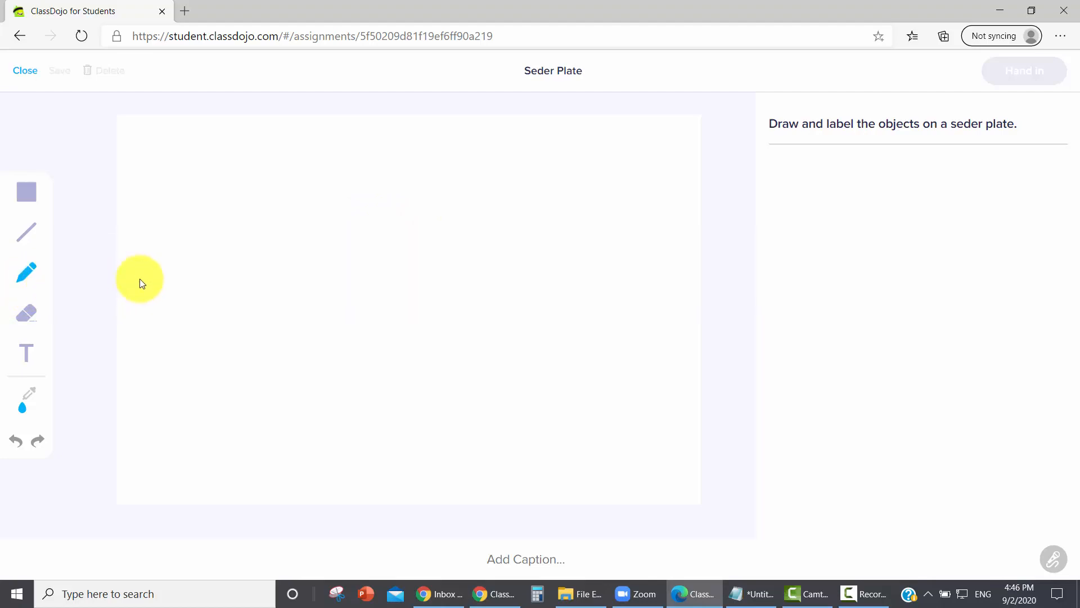
{"action": "mouse_move", "coordinate": [442, 226]}
{"action": "left_mouse_down"}
{"action": "mouse_move", "coordinate": [381, 222]}
{"action": "mouse_move", "coordinate": [318, 293]}
{"action": "mouse_move", "coordinate": [487, 358]}
{"action": "left_mouse_up"}
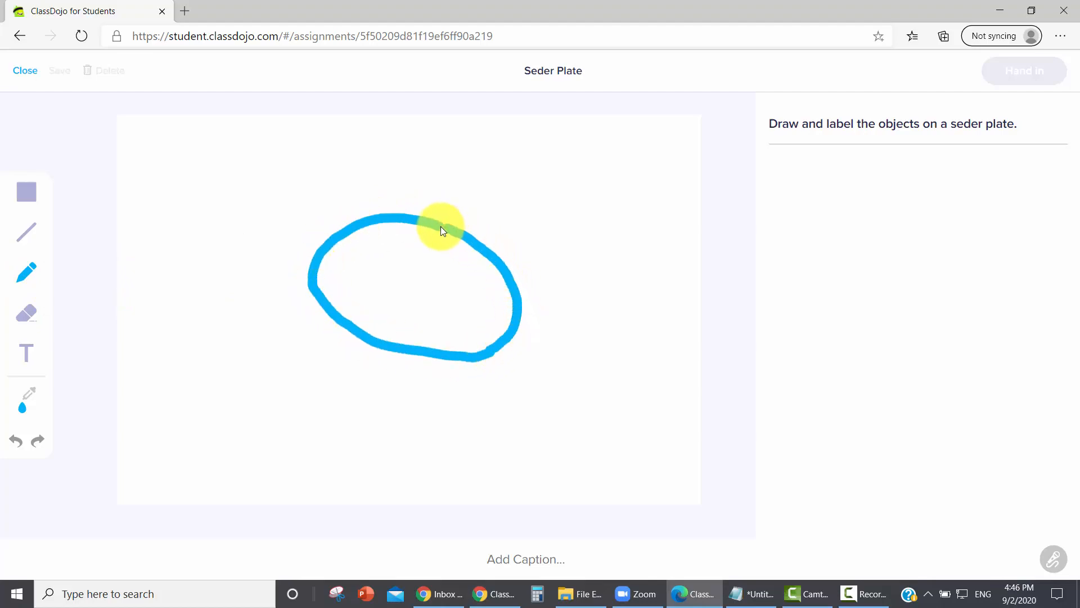
{"action": "left_click_drag", "start_coordinate": [440, 226], "coordinate": [441, 226]}
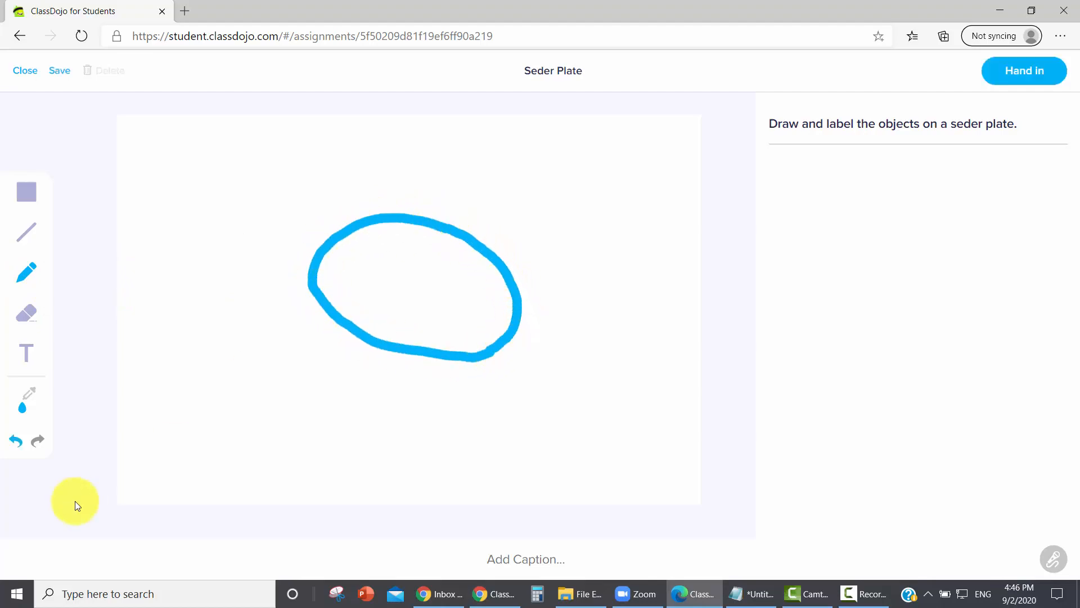
- Add the text "Seder Plate" above the oval on the canvas
{"action": "left_click", "coordinate": [26, 354]}
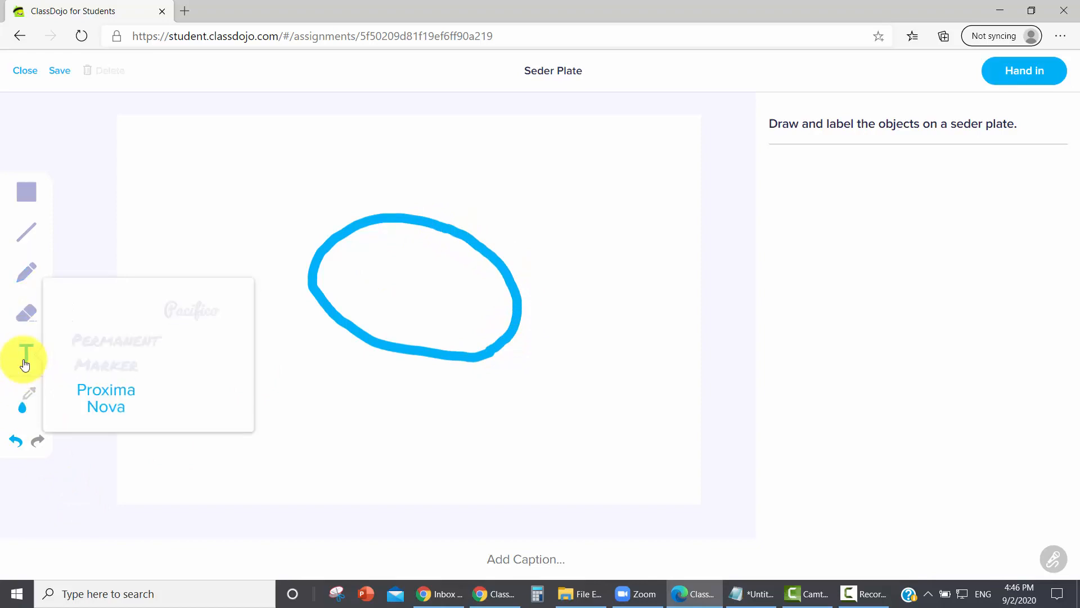
{"action": "left_click", "coordinate": [365, 154]}
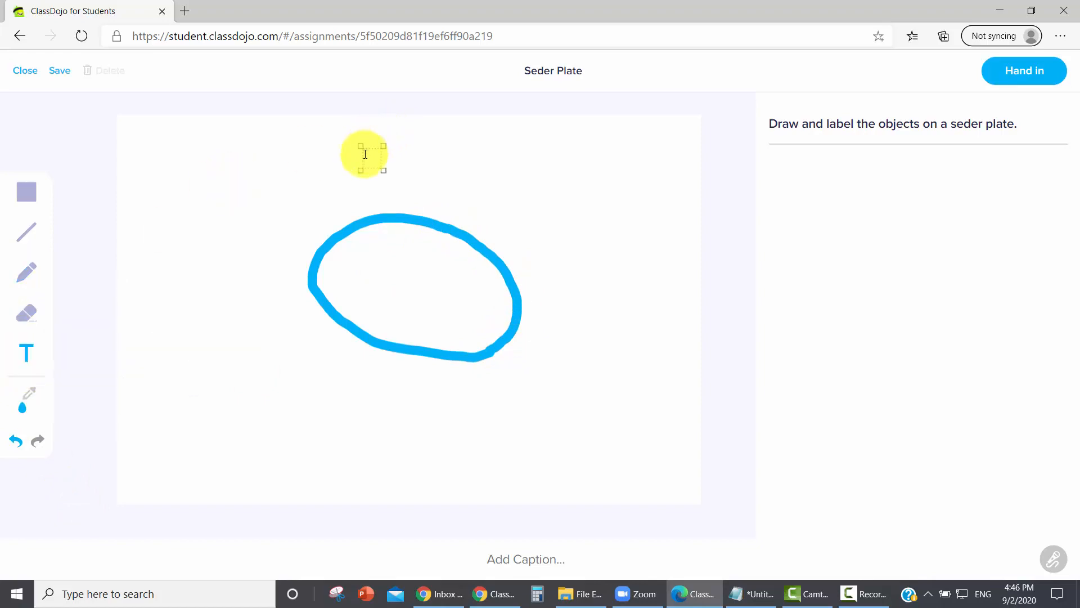
{"action": "type", "text": "Seder Plate"}
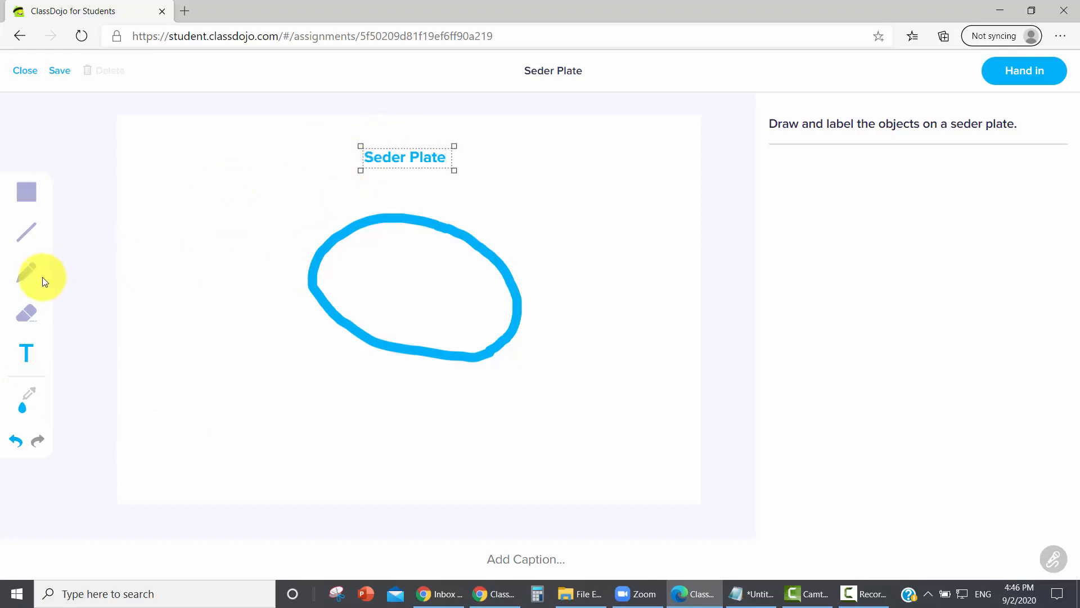
- Recolour the title text brown and paint a small brown filled shape inside the plate with the pencil
{"action": "left_click", "coordinate": [31, 398]}
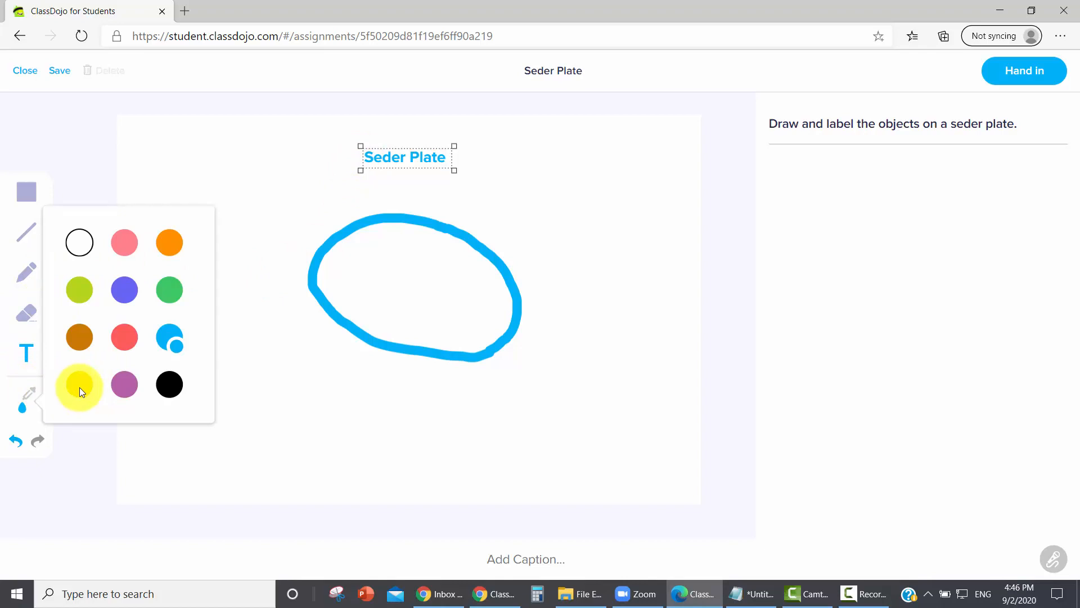
{"action": "left_click", "coordinate": [81, 341]}
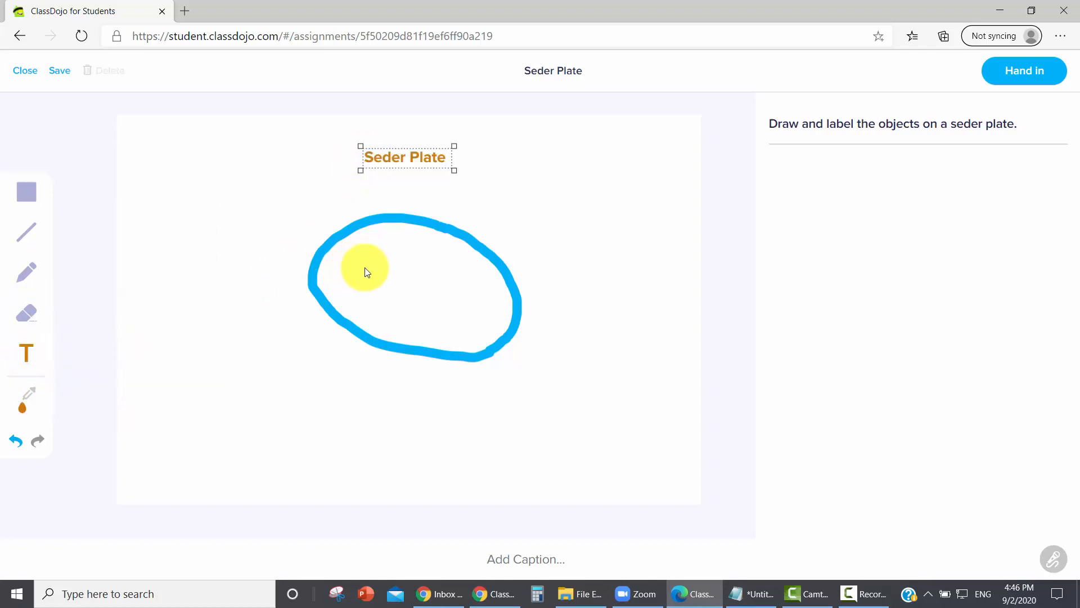
{"action": "left_click", "coordinate": [26, 270]}
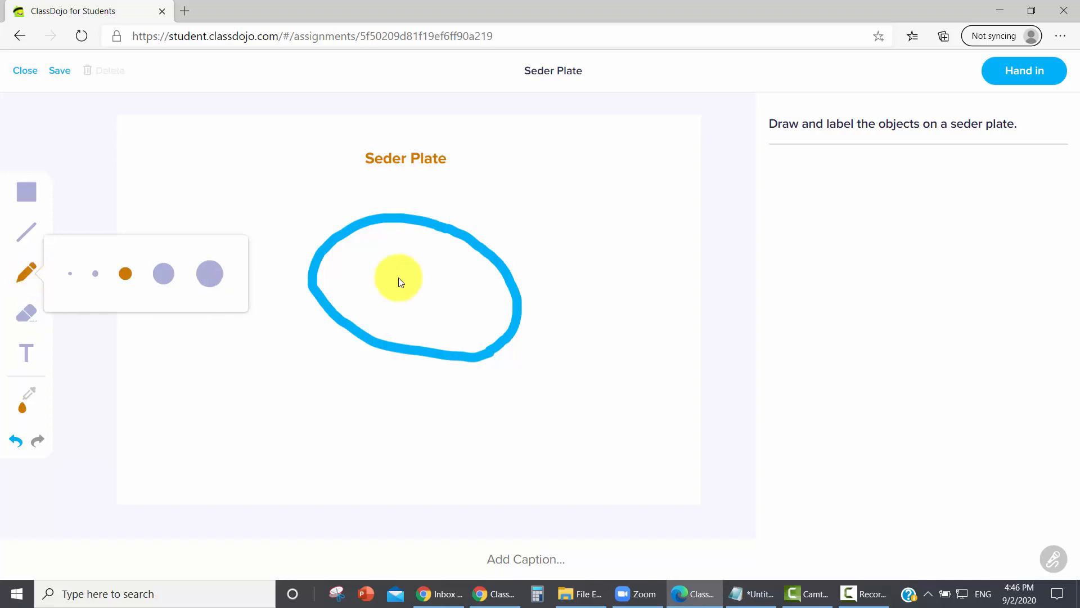
{"action": "left_click", "coordinate": [362, 289]}
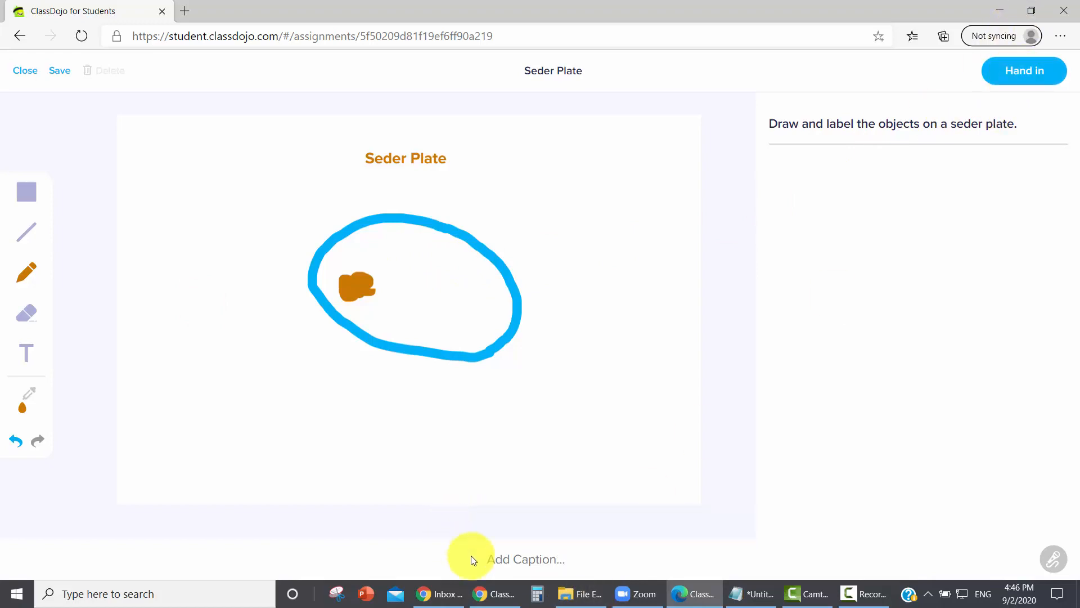
- Caption the drawing "This is the seder plate we use in my family." and hand it in
{"action": "type", "text": "This "}
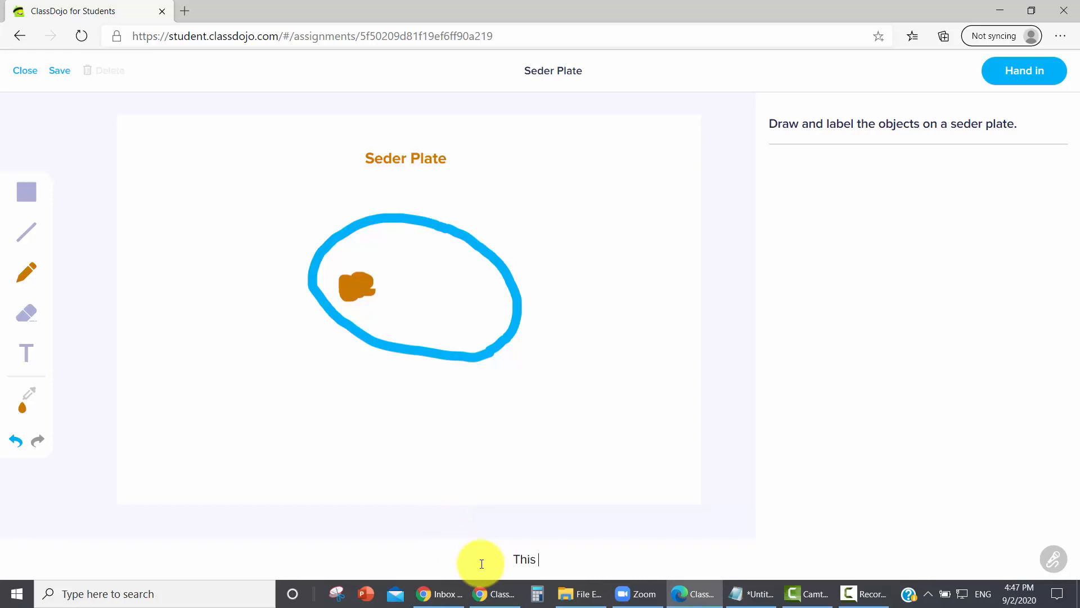
{"action": "type", "text": "is the seder plate we use in my family."}
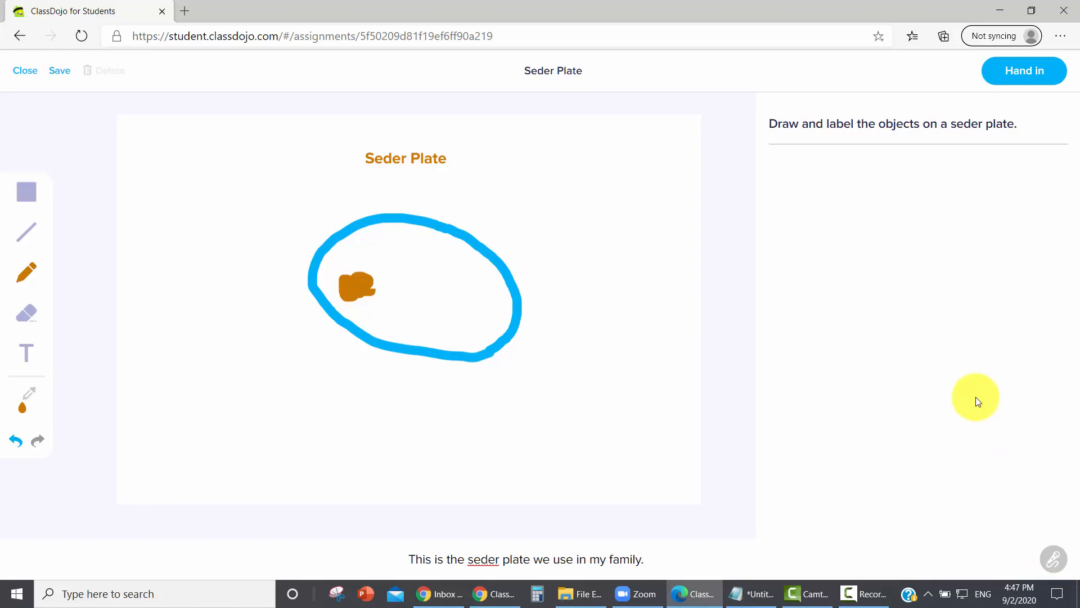
{"action": "left_click", "coordinate": [1021, 75]}
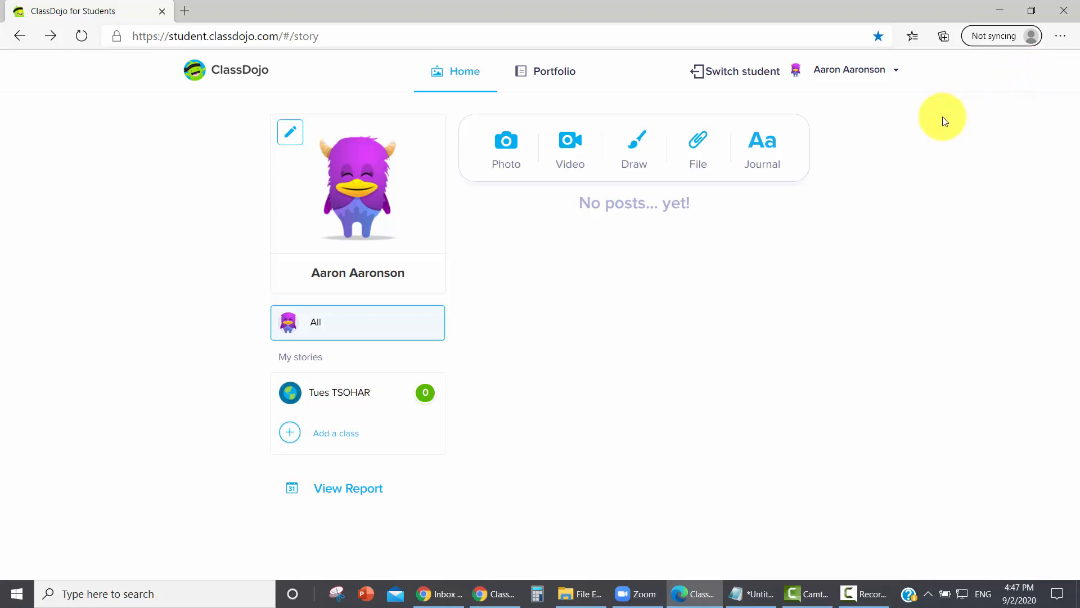
- Switch back to the teacher's ClassDojo window, reload the Seder Plate activity and approve all pending submissions
{"action": "key", "text": "alt+Tab"}
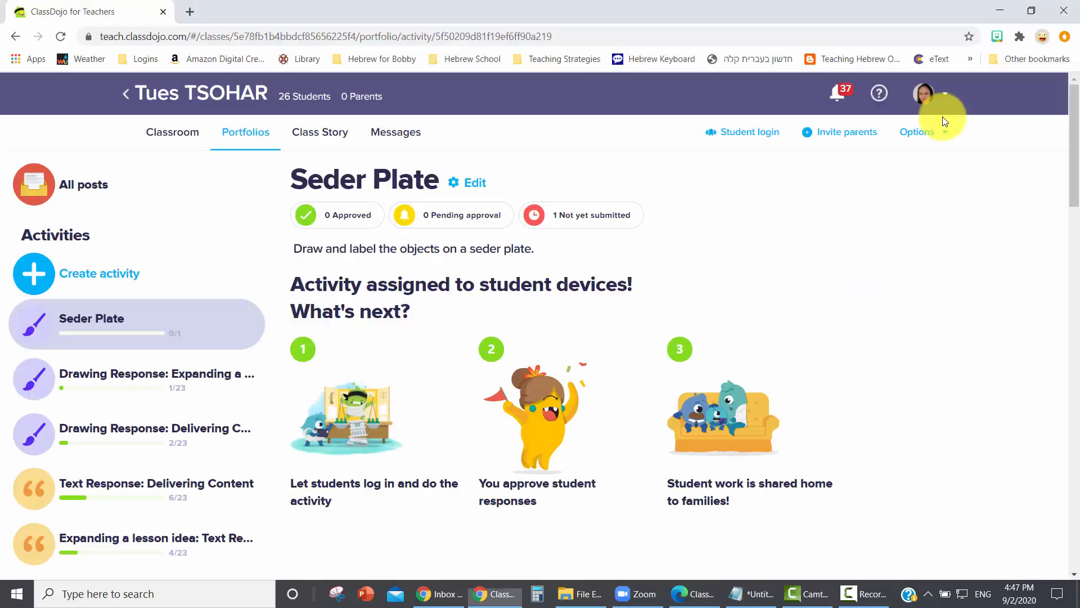
{"action": "left_click", "coordinate": [546, 39]}
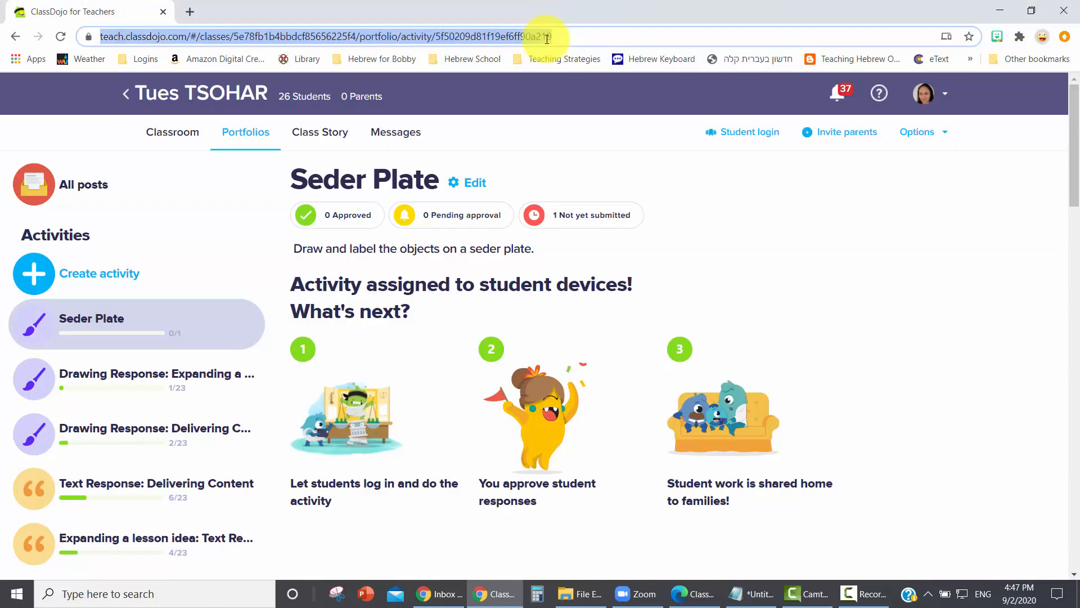
{"action": "key", "text": "Return"}
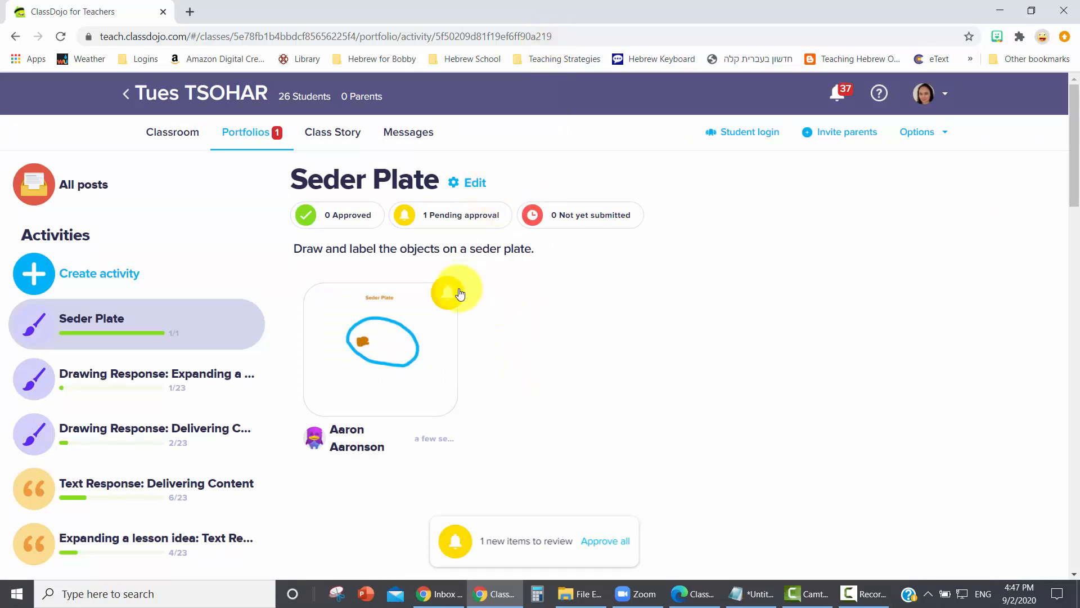
{"action": "mouse_move", "coordinate": [458, 302]}
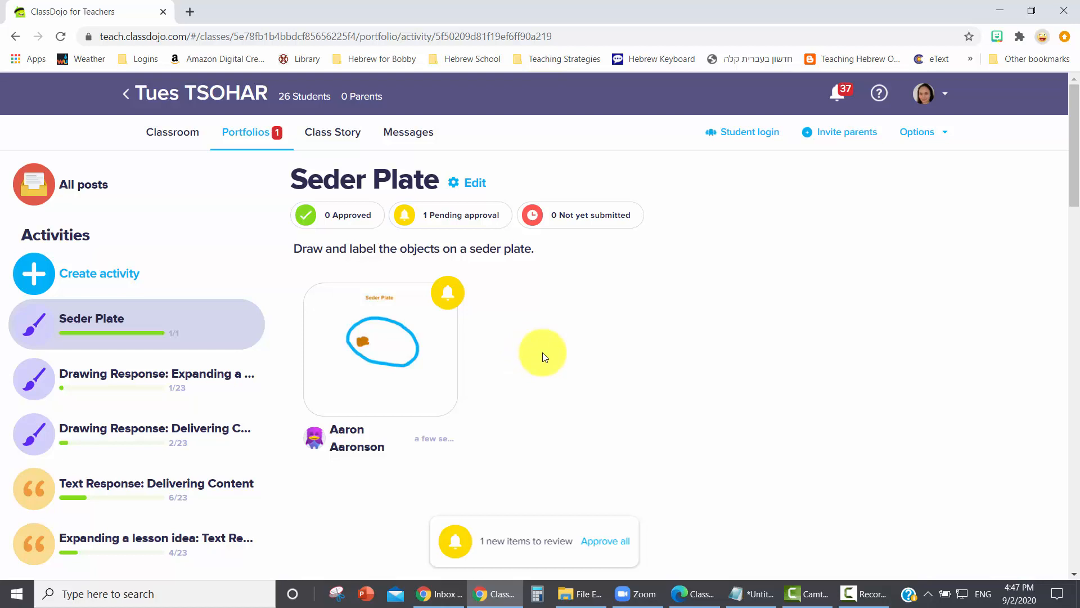
{"action": "left_click", "coordinate": [602, 541]}
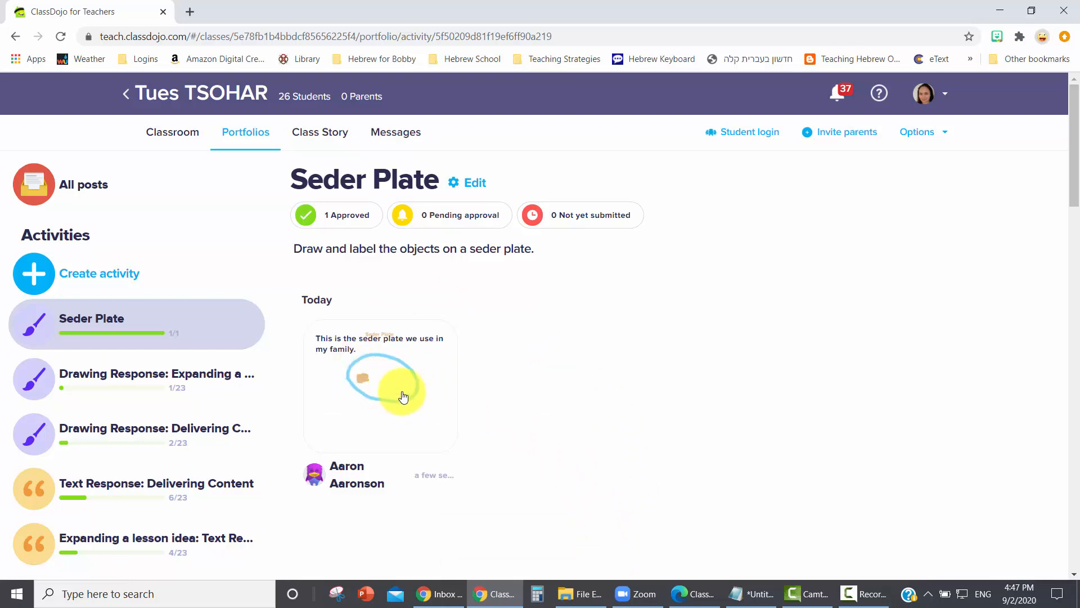
- Open the student's approved Seder Plate drawing, like it and close the post
{"action": "left_click", "coordinate": [421, 386]}
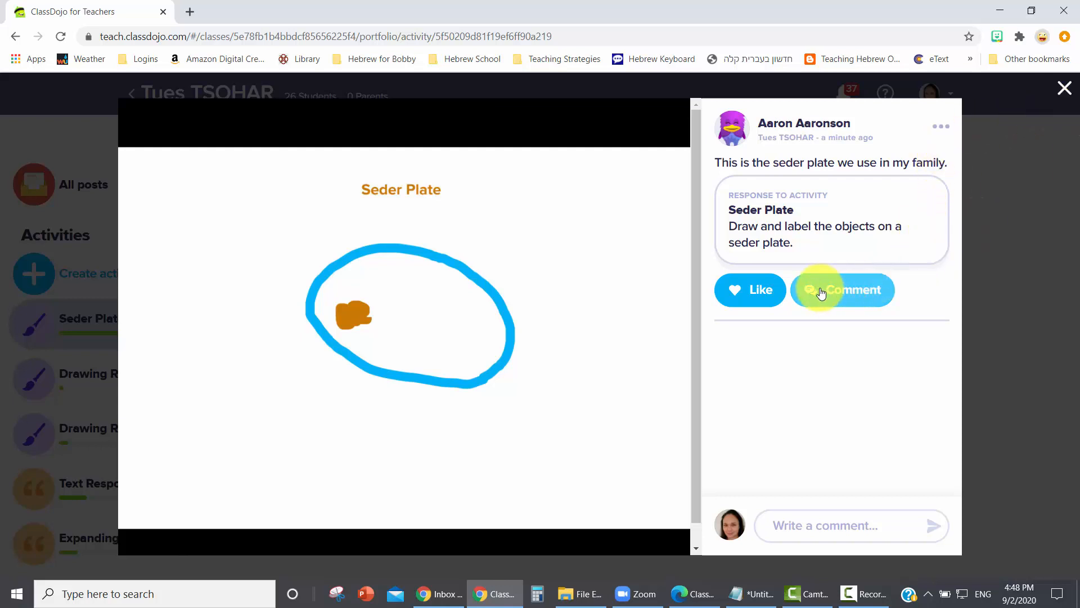
{"action": "left_click", "coordinate": [755, 299]}
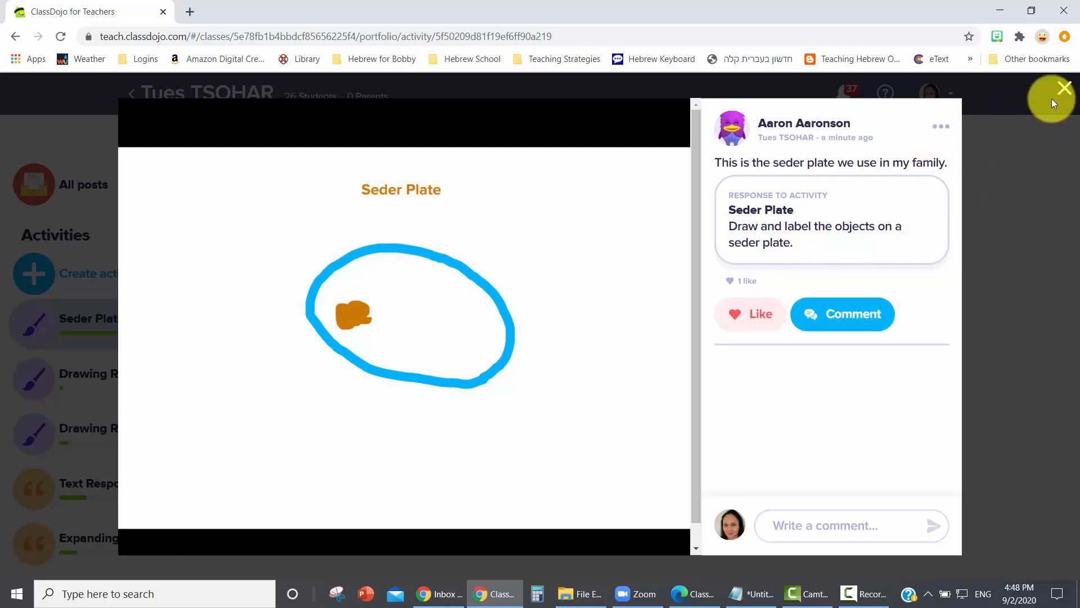
{"action": "left_click", "coordinate": [1065, 90]}
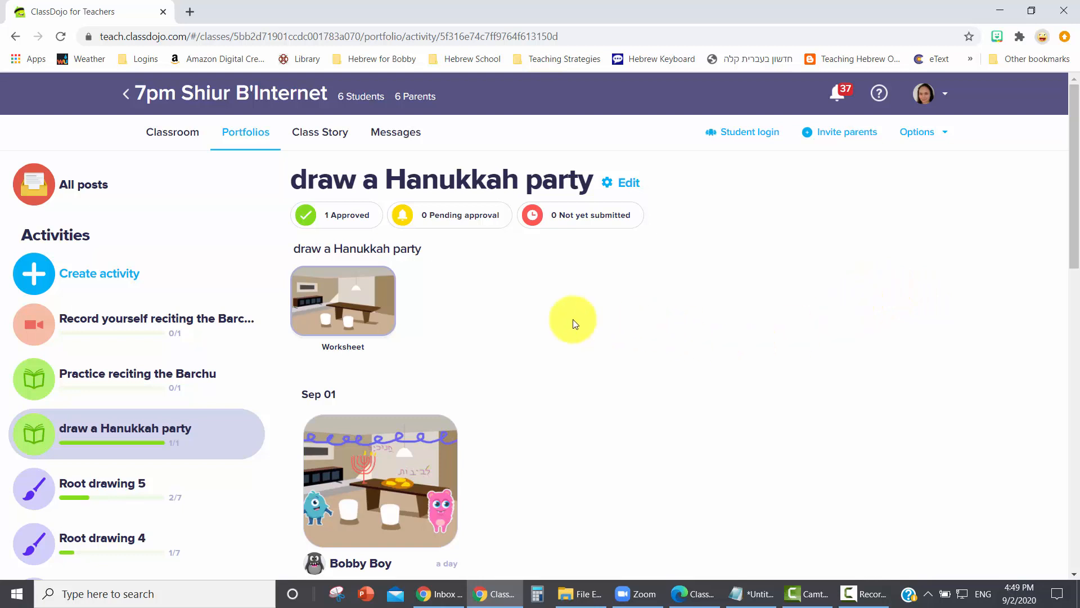
- View the "draw a Hanukkah party" activity's worksheet image at full size, and examine the student's completed drawing made on it
{"action": "left_click", "coordinate": [357, 292]}
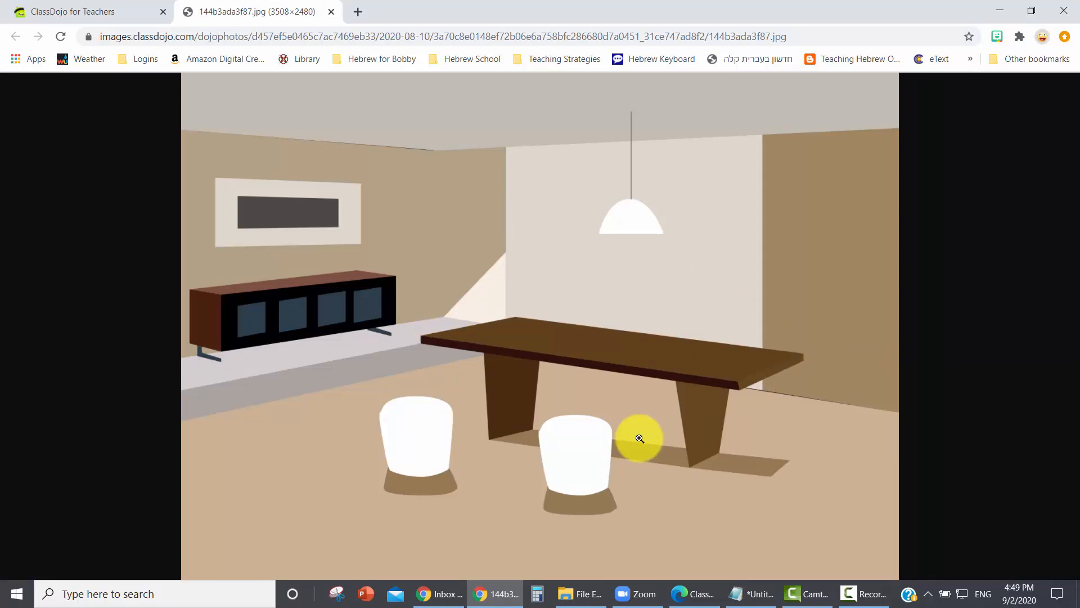
{"action": "left_click", "coordinate": [59, 10]}
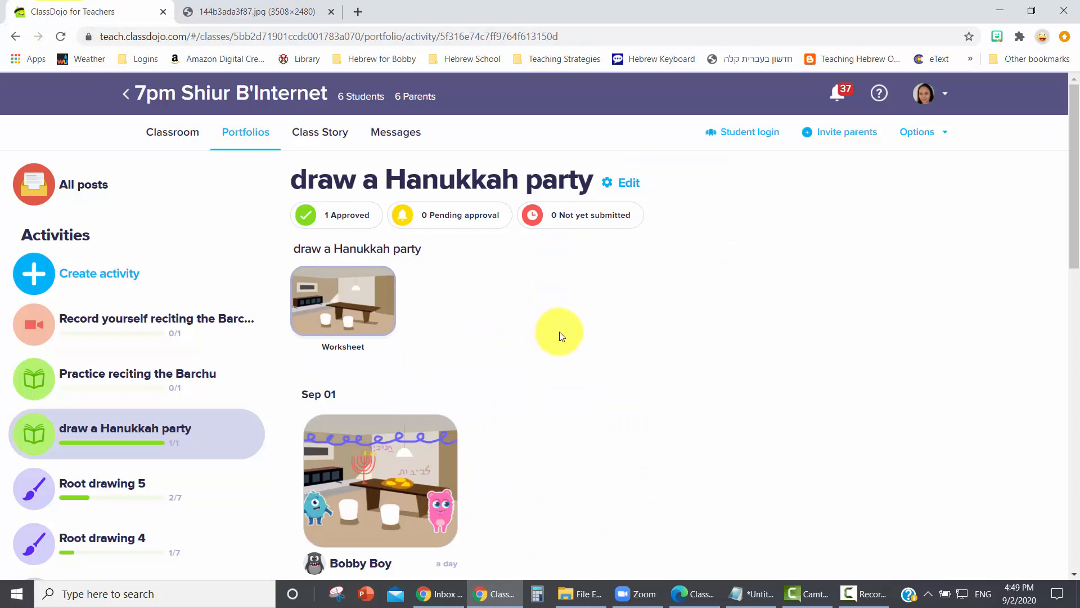
{"action": "left_click", "coordinate": [405, 452]}
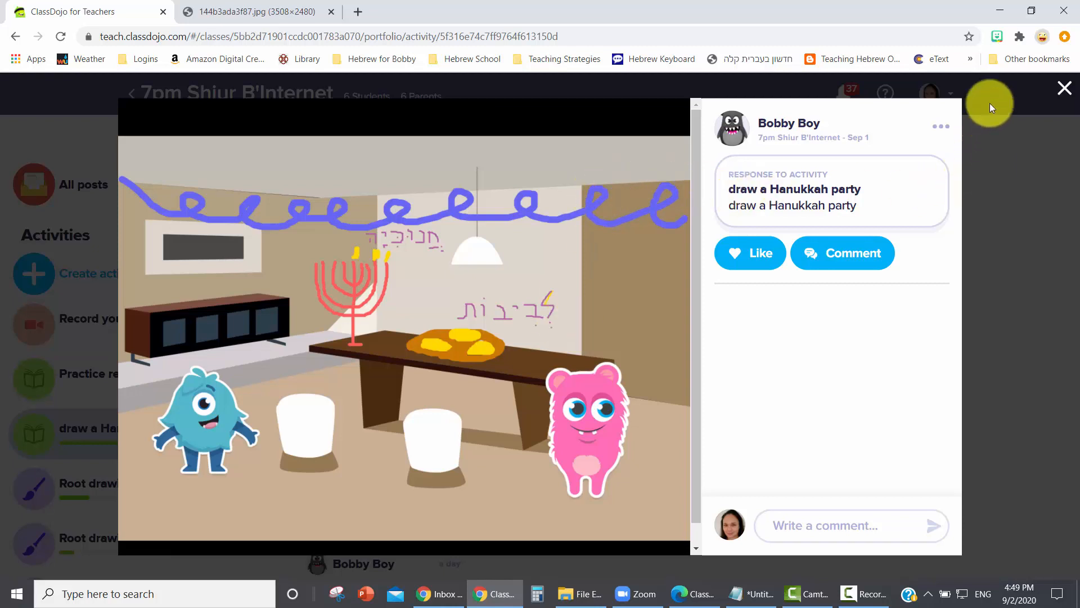
{"action": "left_click", "coordinate": [1059, 93]}
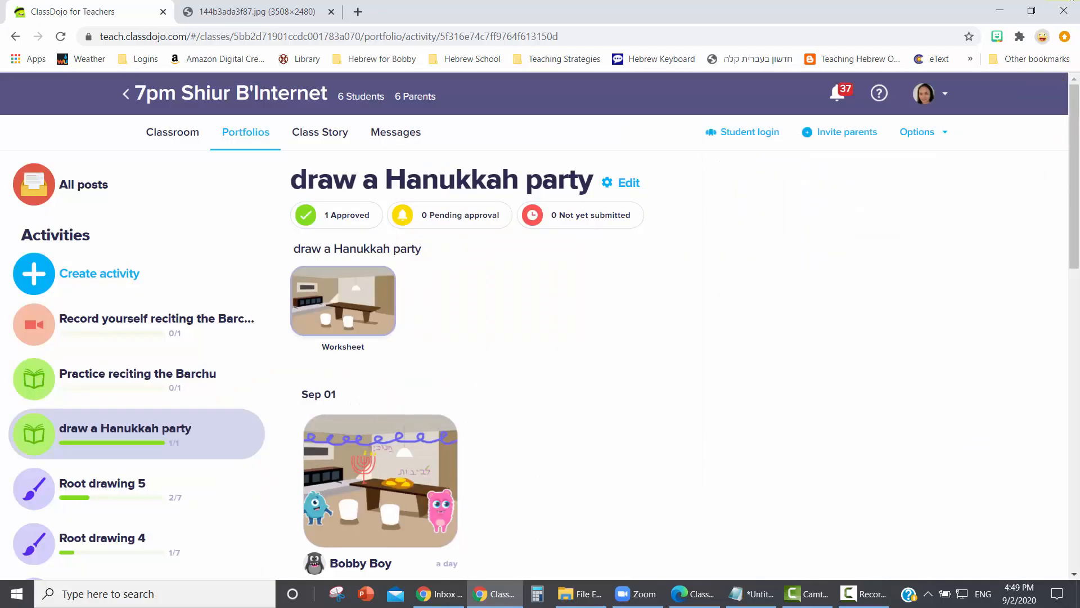